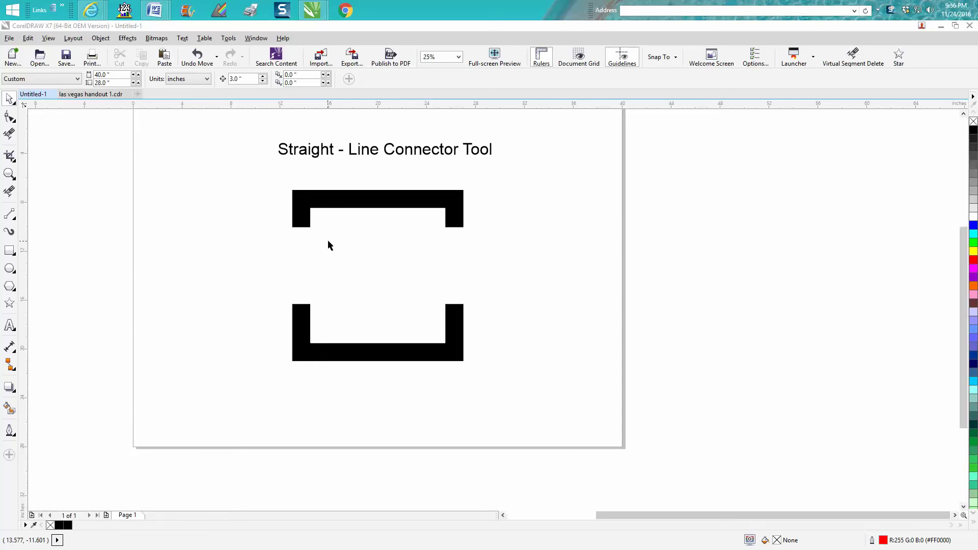
Drag the top bracket to the right, then put it back in its original position
left_click(323, 204)
left_click_drag(463, 209, 631, 208)
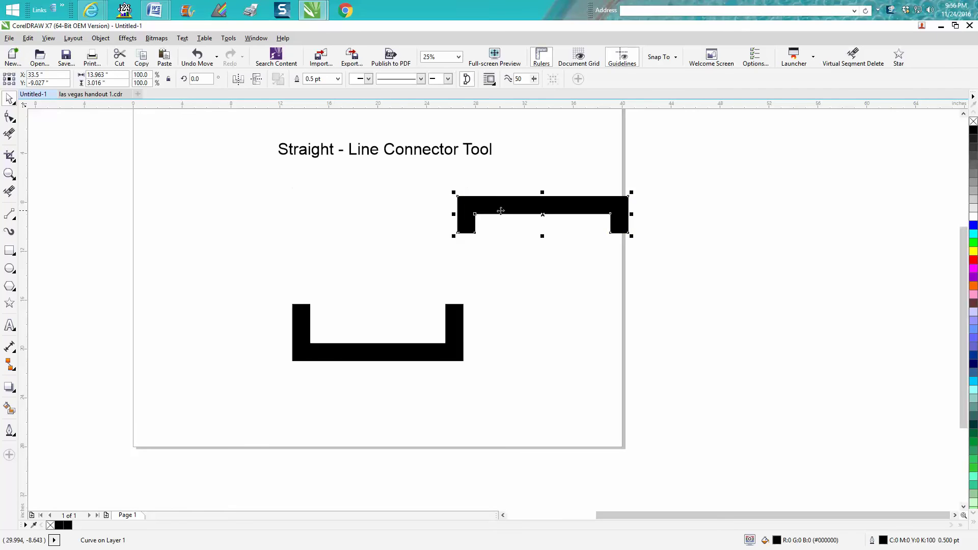
left_click(201, 62)
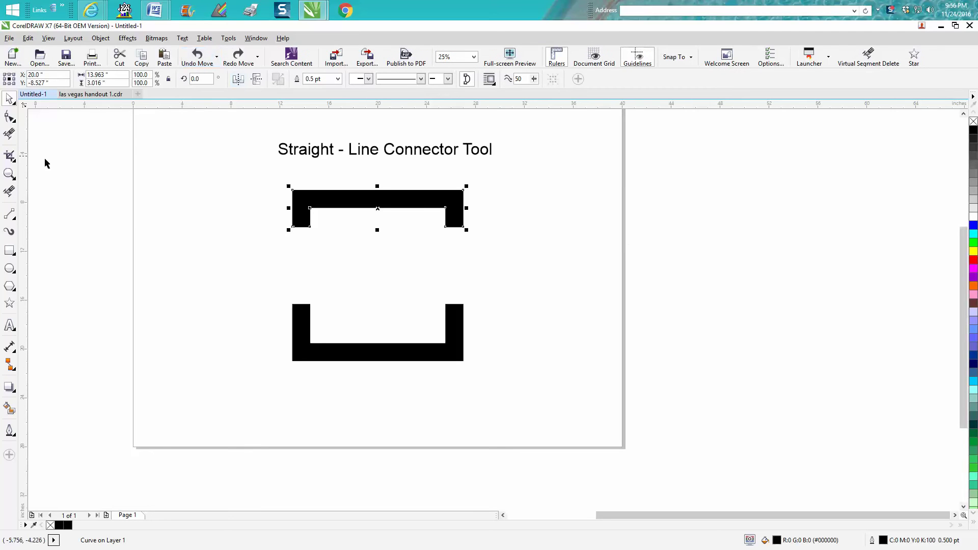
Draw two vertical 2-Point Lines joining the right arms of the two brackets
left_click(16, 220)
left_click(48, 231)
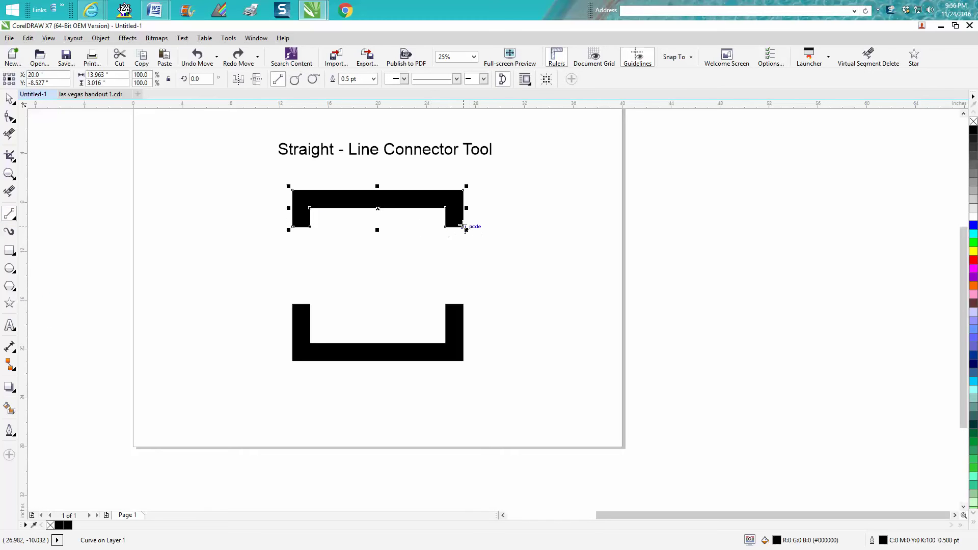
left_click_drag(463, 227, 465, 303)
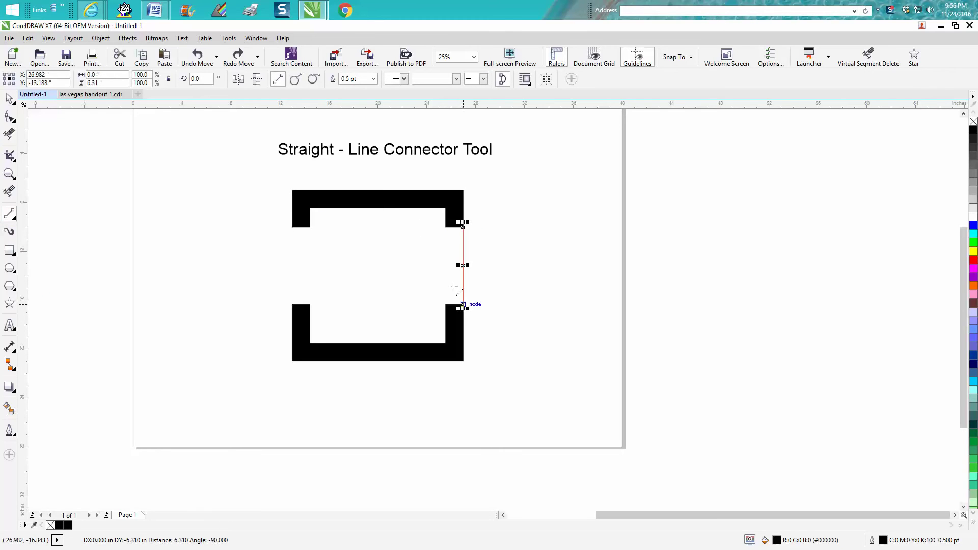
left_click_drag(446, 227, 446, 308)
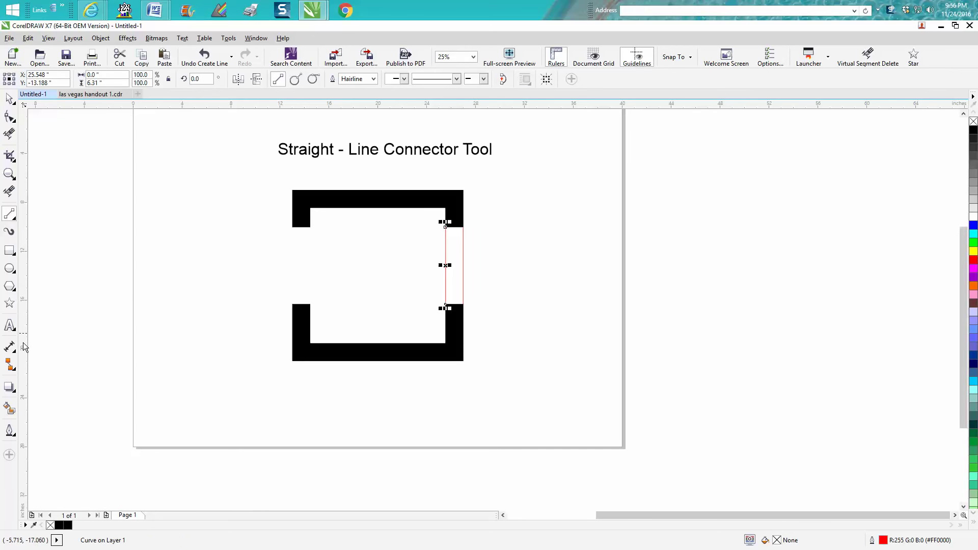
Draw vertical Straight-Line Connectors between the brackets' left arms, then delete the extra one
left_click(13, 366)
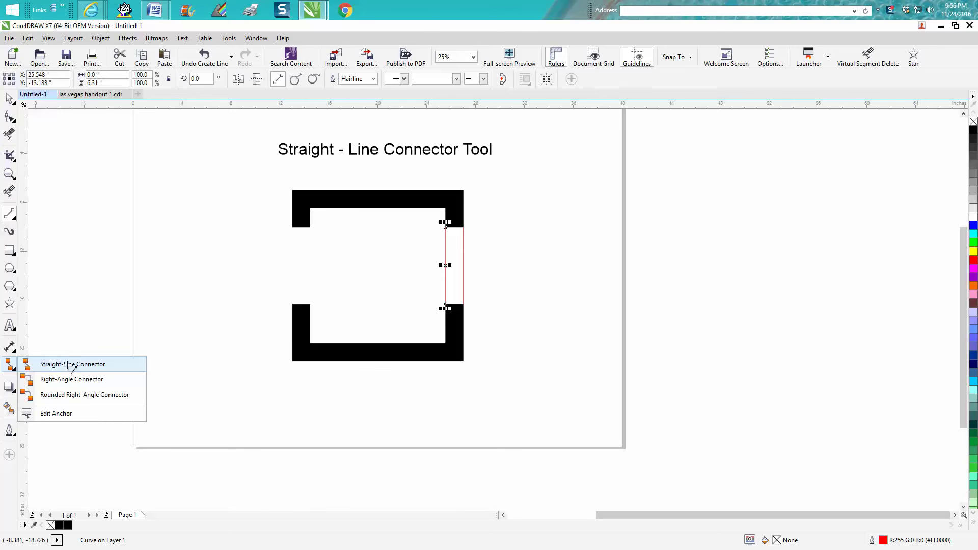
left_click(70, 365)
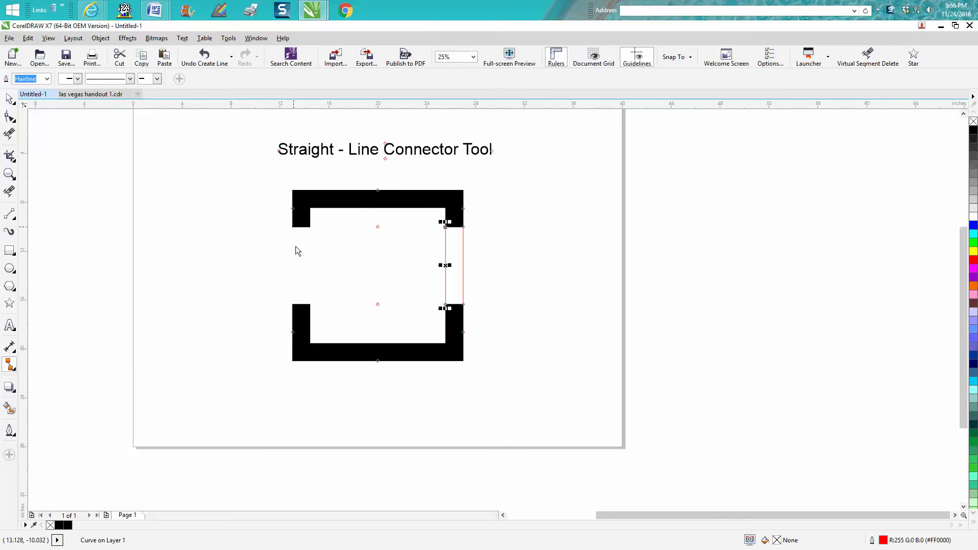
left_click_drag(292, 227, 293, 305)
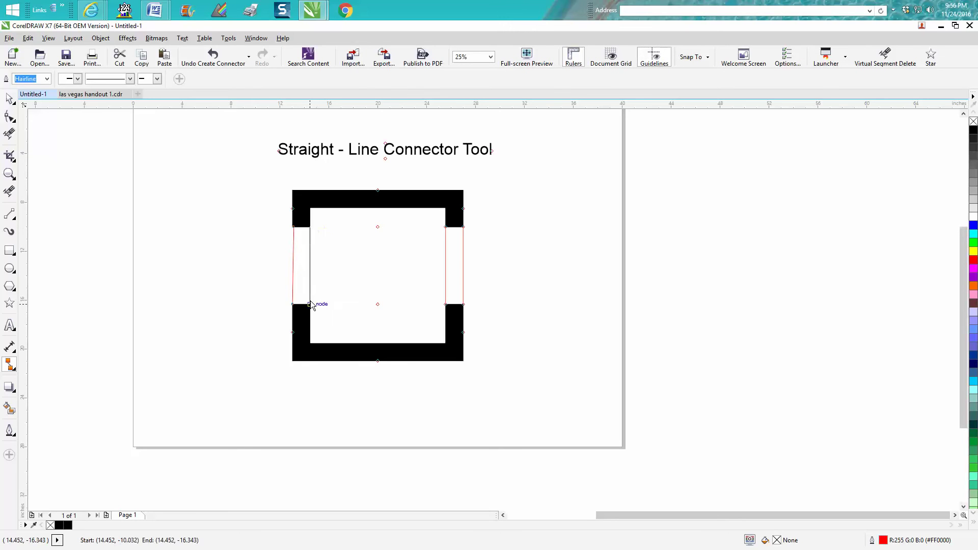
left_click_drag(310, 228, 309, 304)
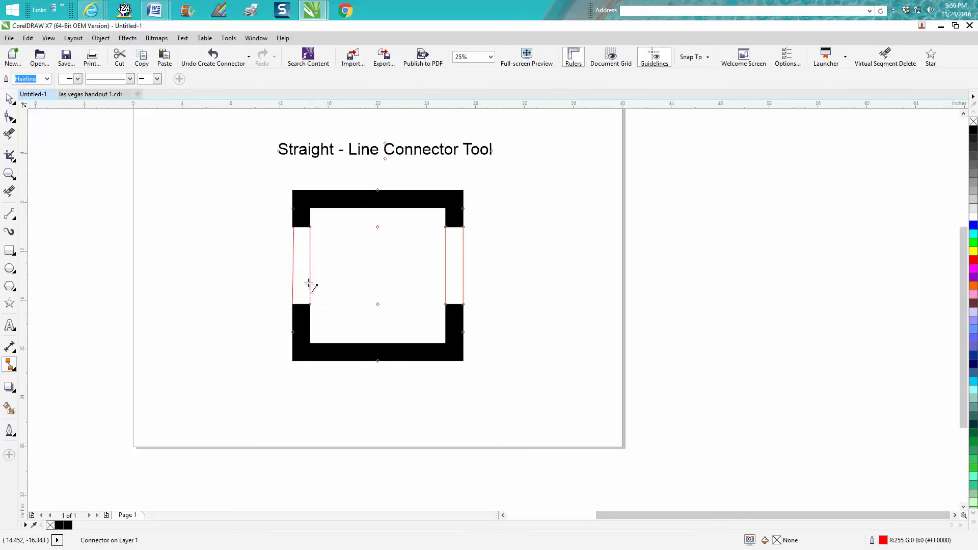
left_click(9, 99)
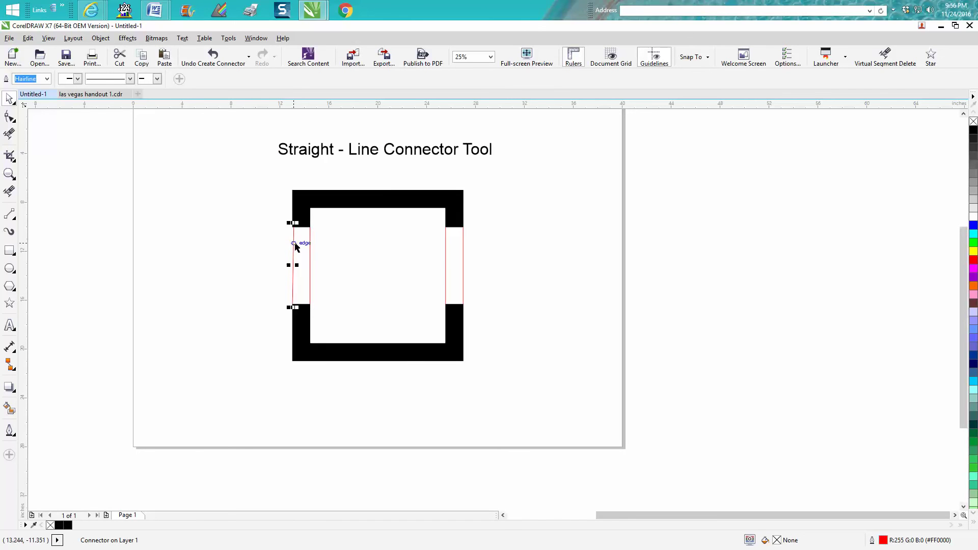
key("Delete")
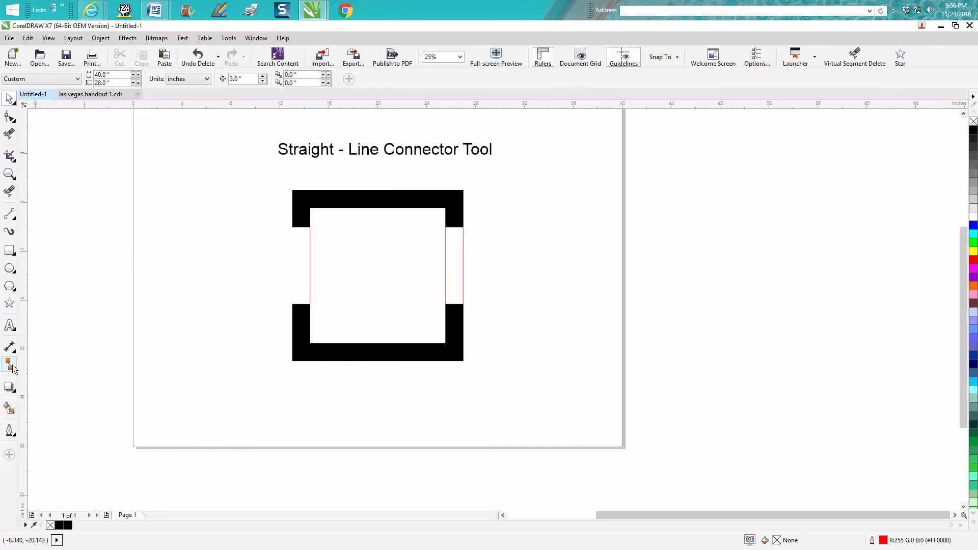
Connect the left arms' outer corner nodes with a Straight-Line Connector, then select the top bracket
left_click(10, 366)
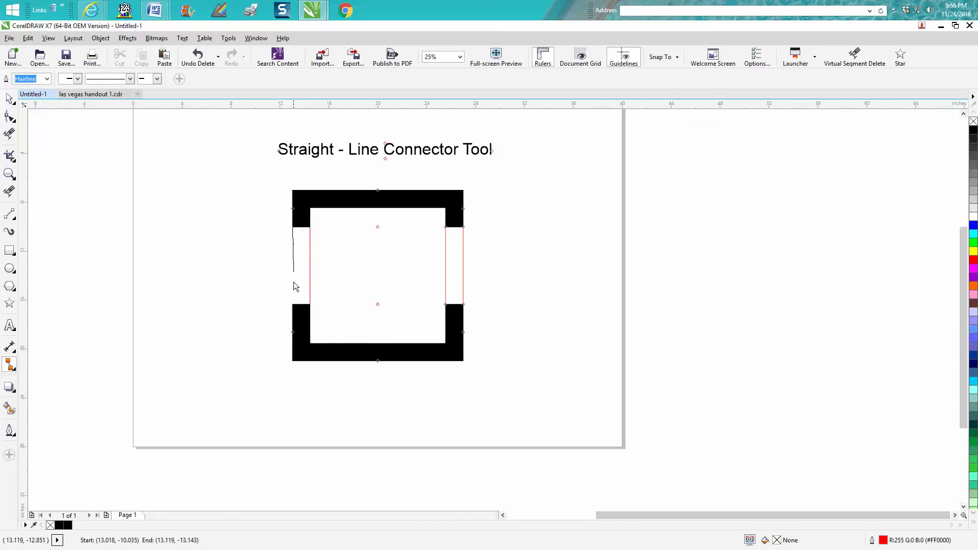
left_click_drag(296, 228, 295, 305)
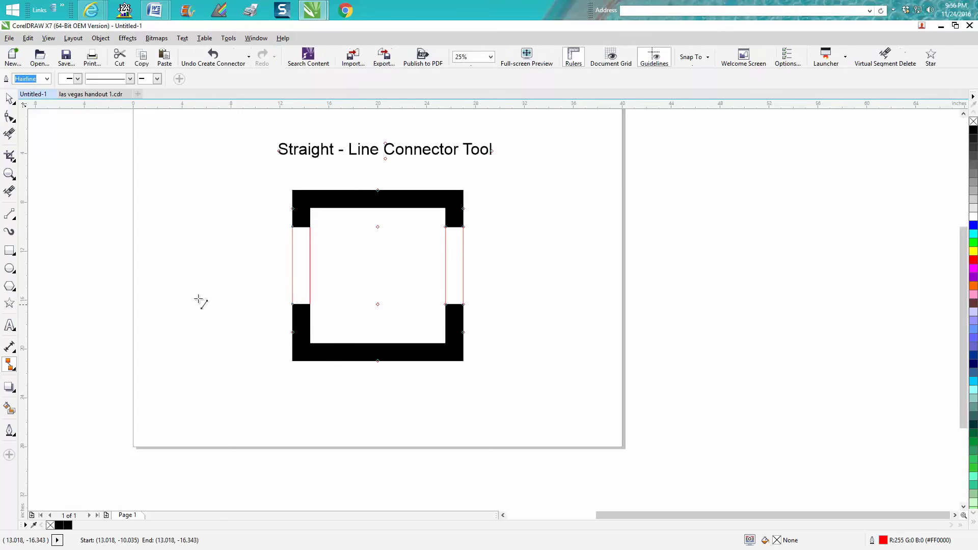
left_click(10, 98)
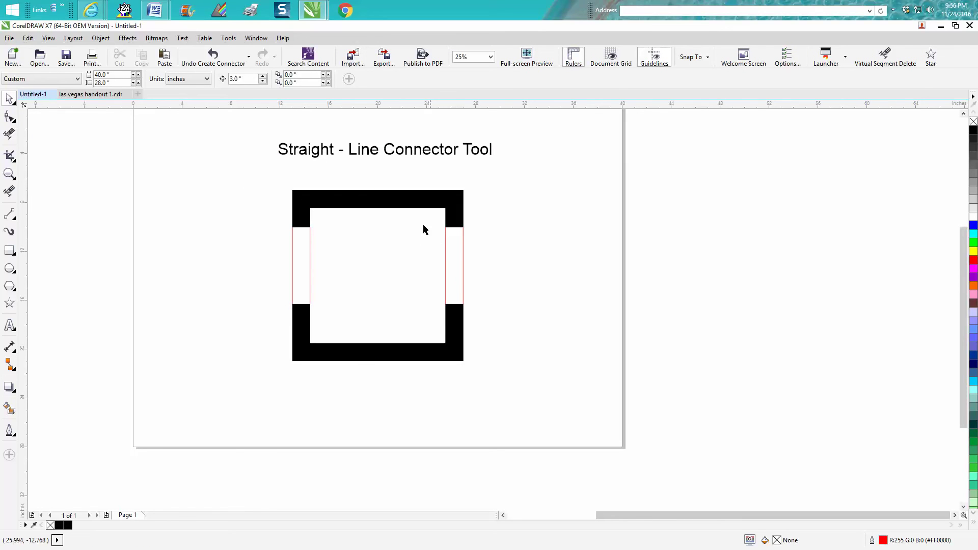
left_click(400, 201)
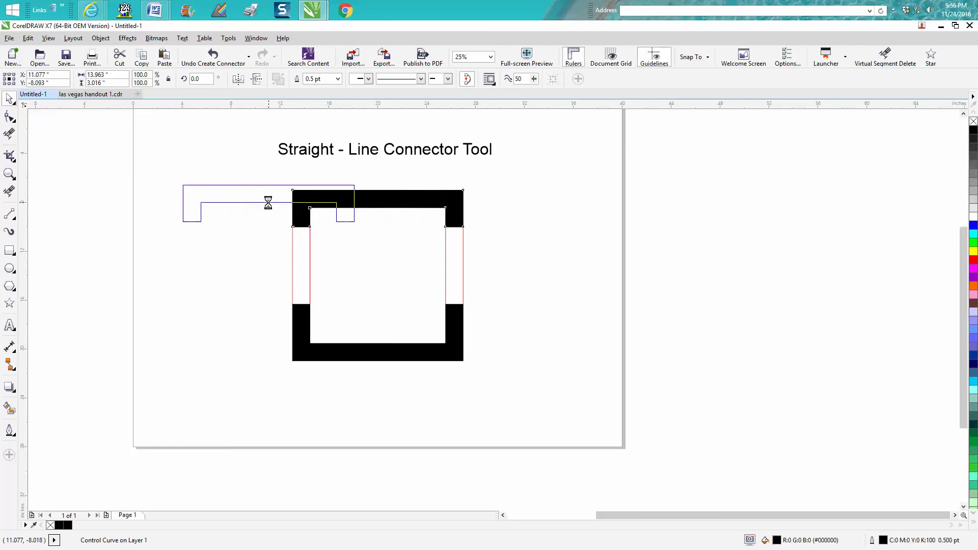
Drag the top bracket up-left and Smart Fill the slanted strip between the connectors black
left_click_drag(378, 207, 268, 203)
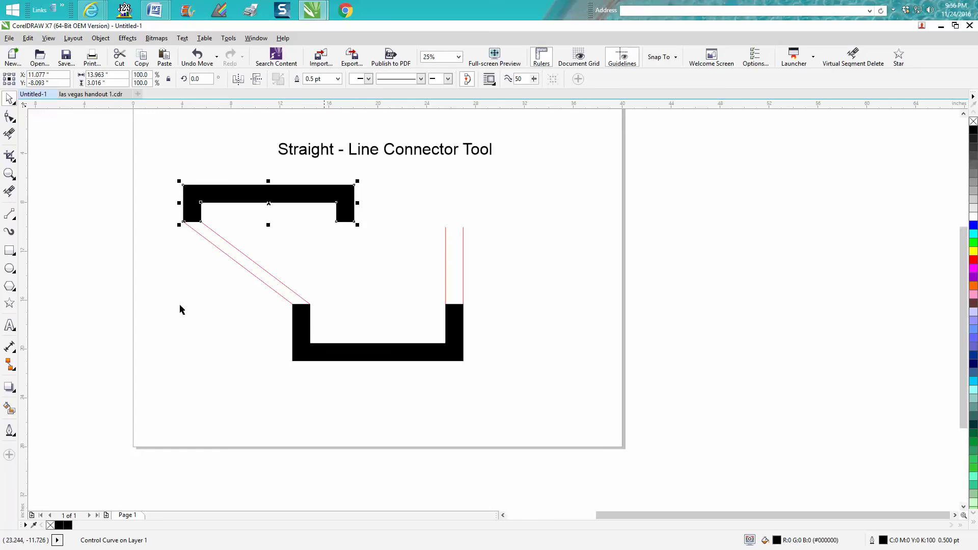
left_click(9, 410)
left_click(260, 278)
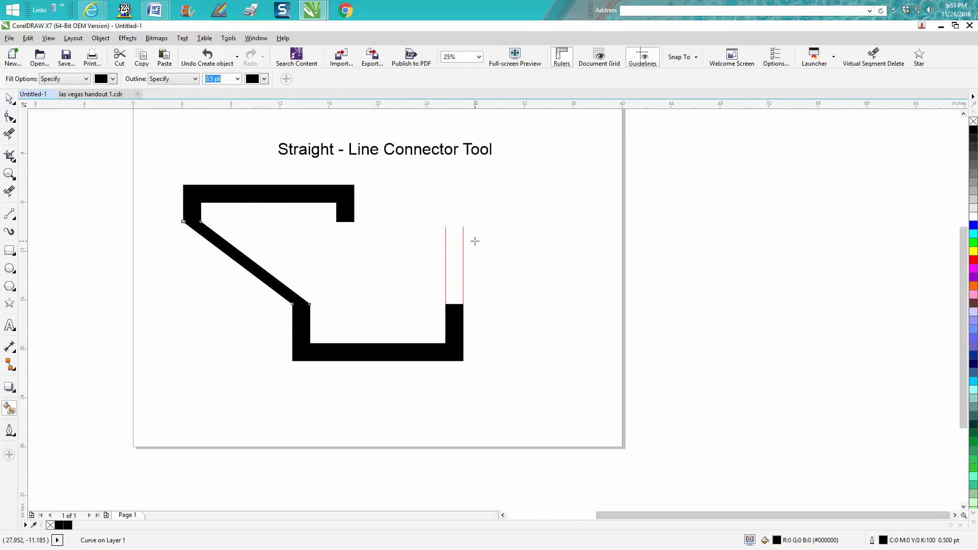
left_click(10, 97)
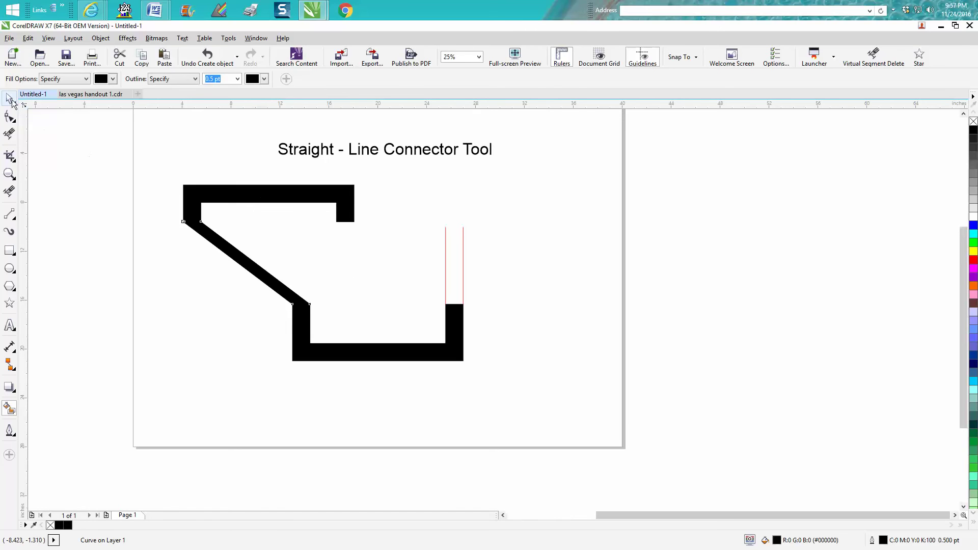
left_click(446, 245)
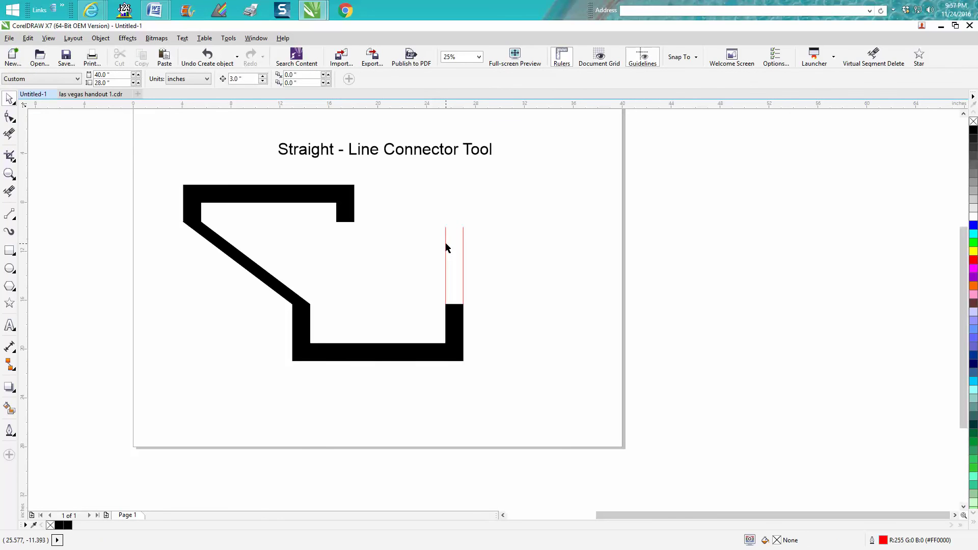